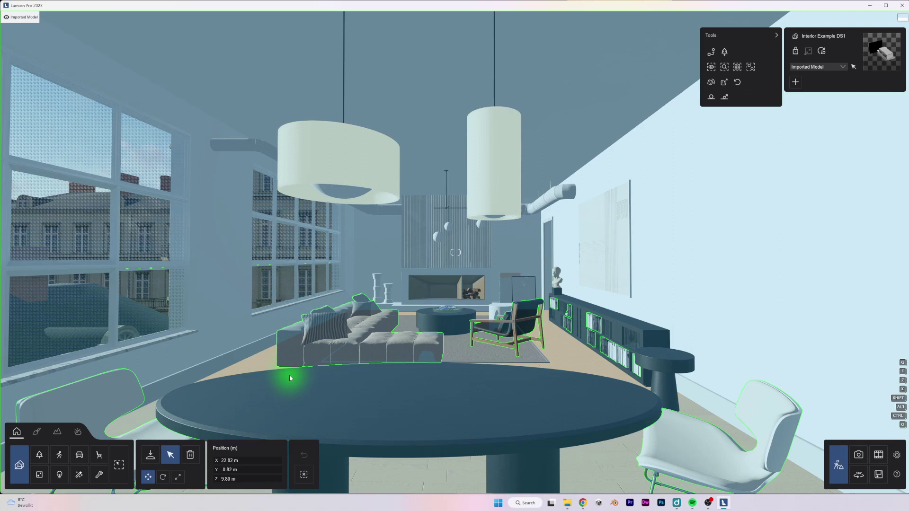
# Select the white chair at the wall side of the dining table and move it to about X 24.32 m, Z 10.51 m
pyautogui.moveTo(290, 378); pyautogui.dragTo(454, 469, button='right')
pyautogui.moveTo(456, 252); pyautogui.dragTo(469, 265, button='right')
pyautogui.press('s')
pyautogui.press('w')
pyautogui.press('a')
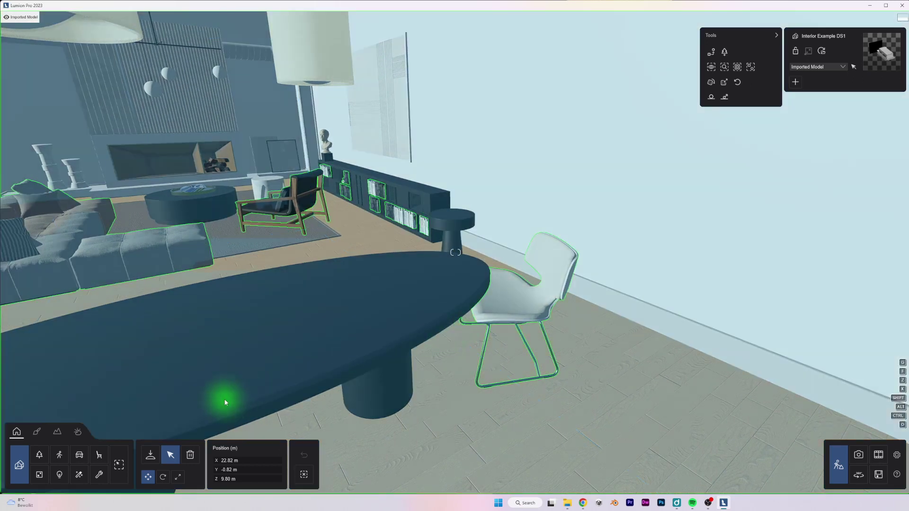
pyautogui.click(99, 455)
pyautogui.click(505, 349)
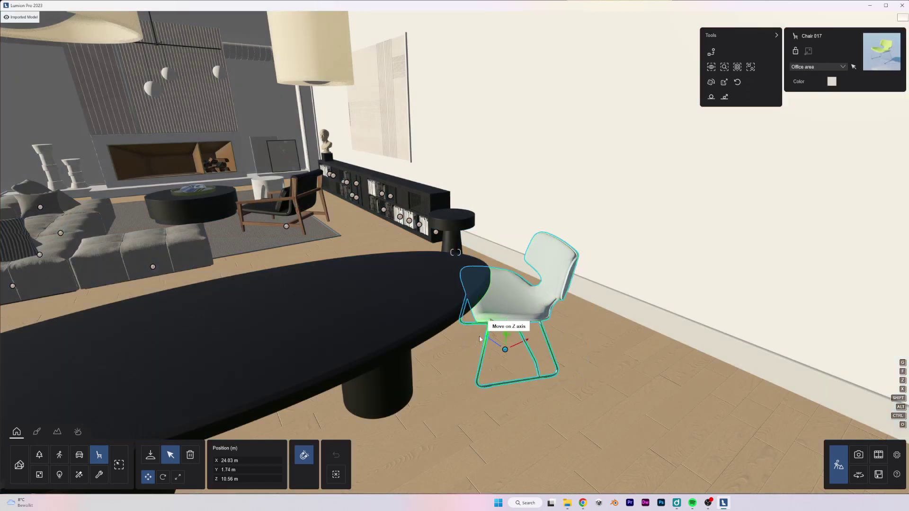
pyautogui.moveTo(505, 350); pyautogui.dragTo(541, 345)
pyautogui.press('e')
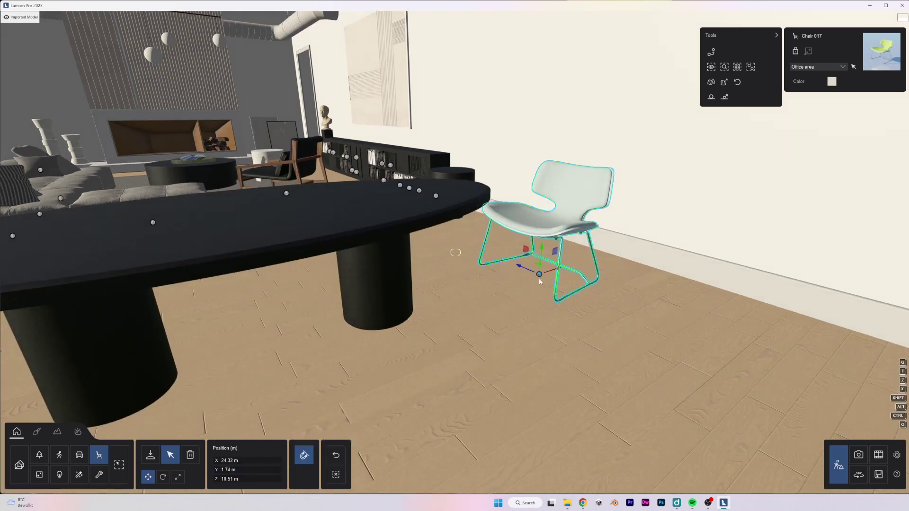
pyautogui.press('q')
pyautogui.moveTo(536, 325); pyautogui.dragTo(521, 284, button='right')
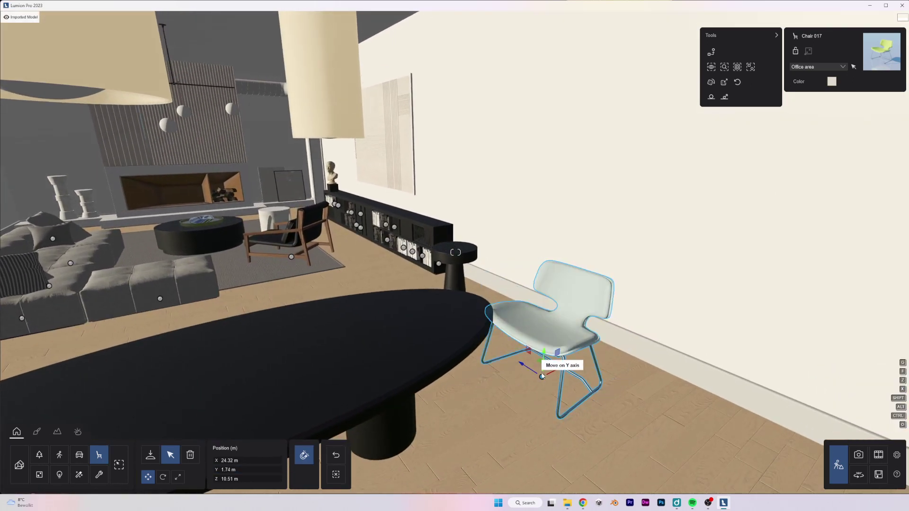
pyautogui.moveTo(542, 377)
pyautogui.mouseDown()
pyautogui.moveTo(319, 345)
pyautogui.moveTo(374, 246)
pyautogui.moveTo(386, 242)
pyautogui.moveTo(605, 321)
pyautogui.moveTo(614, 365)
pyautogui.moveTo(549, 374)
pyautogui.mouseUp()
# Select the ottoman section of the grey sofa in the living area
pyautogui.moveTo(549, 372); pyautogui.dragTo(594, 314, button='right')
pyautogui.press('s')
pyautogui.moveTo(672, 315); pyautogui.dragTo(661, 295, button='right')
pyautogui.press('w')
pyautogui.moveTo(700, 319)
pyautogui.mouseDown()
pyautogui.moveTo(383, 267)
pyautogui.moveTo(351, 271)
pyautogui.moveTo(696, 309)
pyautogui.moveTo(701, 317)
pyautogui.mouseUp()
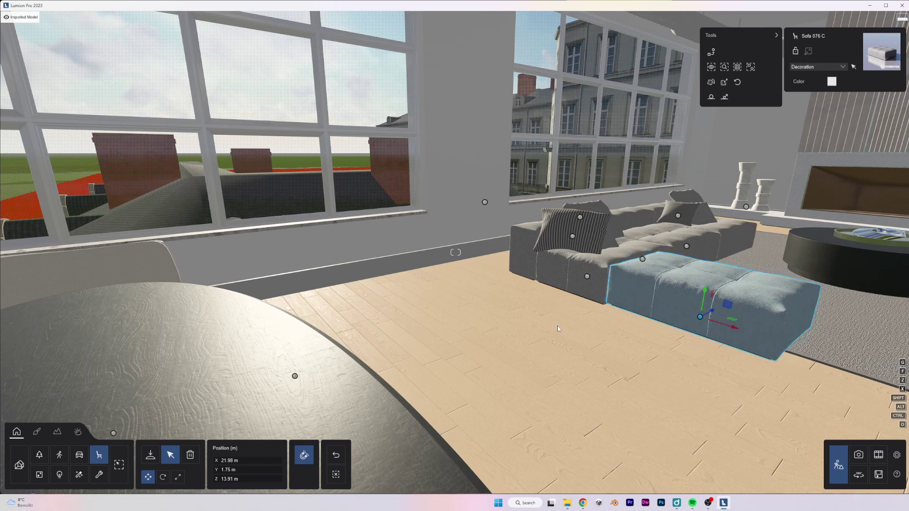
pyautogui.press('s')
pyautogui.moveTo(558, 329); pyautogui.dragTo(604, 346, button='right')
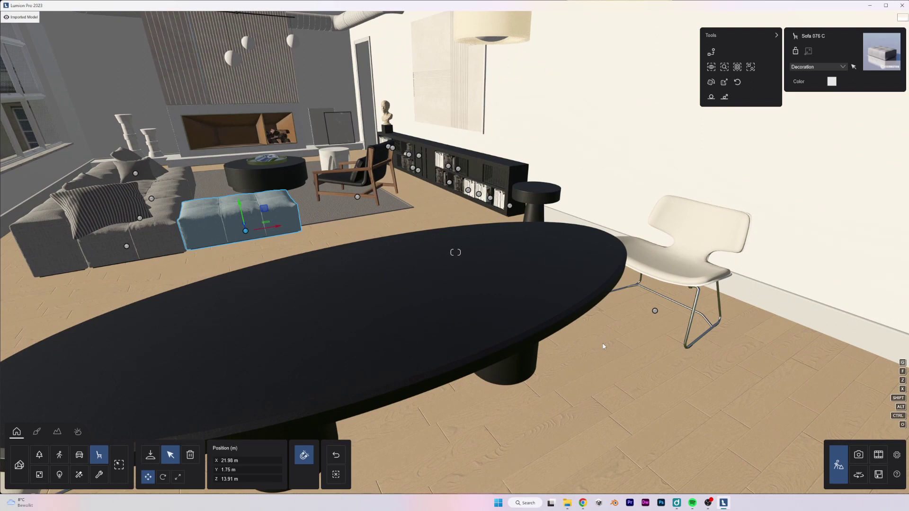
# Pick the Man Caucasian 0015 Seated model from the people and animals library for placement
pyautogui.moveTo(482, 381); pyautogui.dragTo(321, 351, button='right')
pyautogui.press('s')
pyautogui.press('w')
pyautogui.click(59, 455)
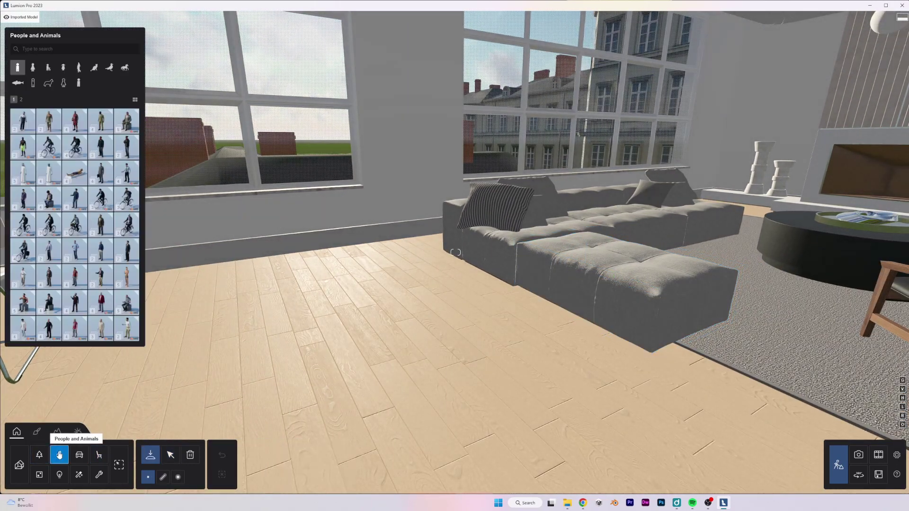
pyautogui.click(51, 298)
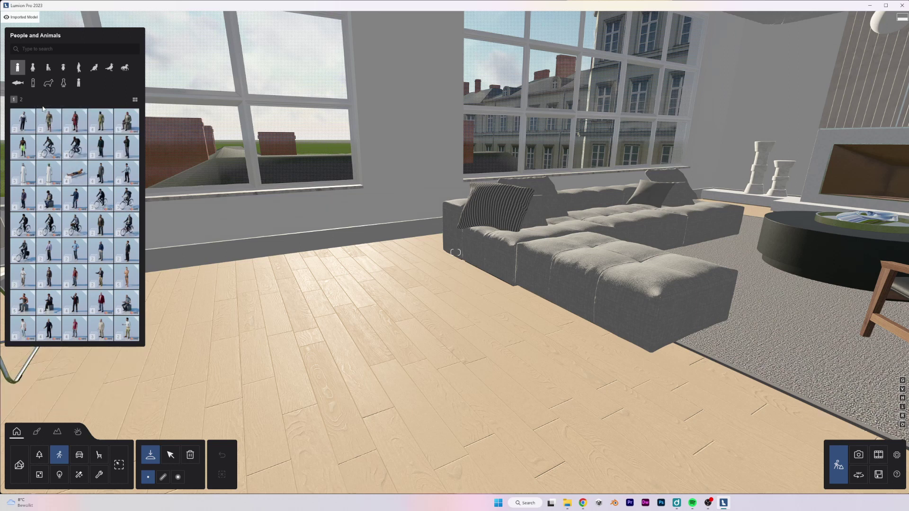
pyautogui.click(119, 309)
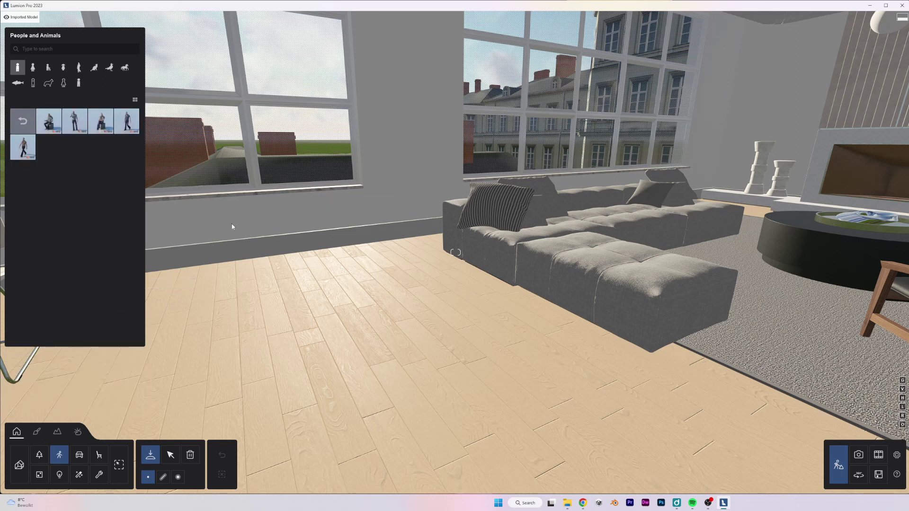
pyautogui.click(52, 124)
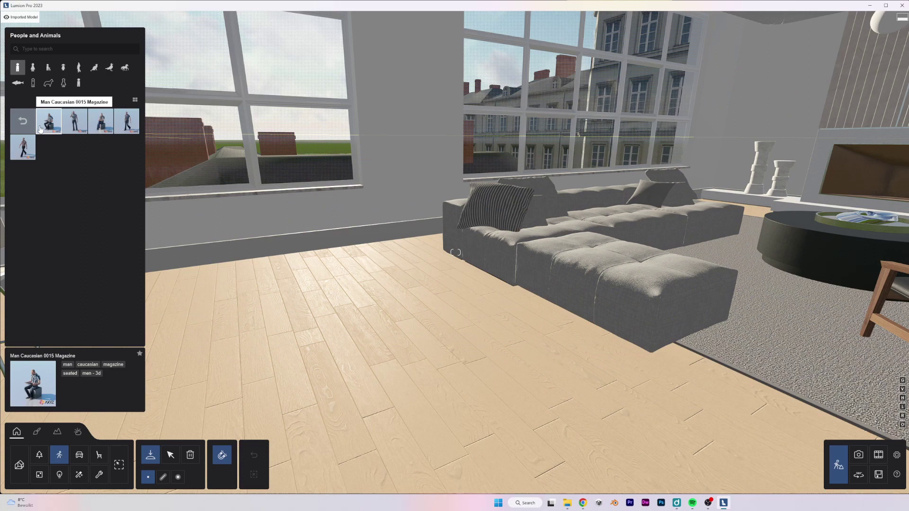
pyautogui.click(101, 122)
# Place the seated man on the white chair at the wall side of the dining table
pyautogui.moveTo(645, 272); pyautogui.dragTo(643, 274, button='right')
pyautogui.press('w')
pyautogui.press('s')
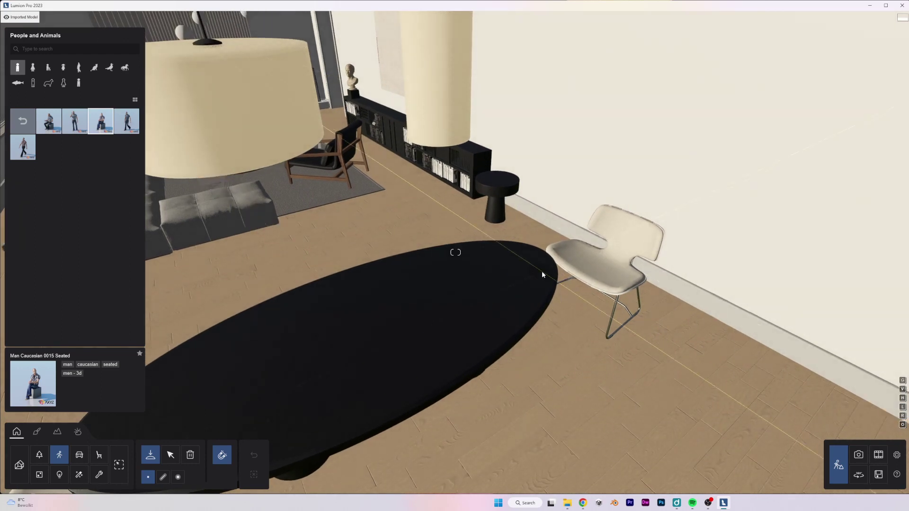
pyautogui.click(609, 277)
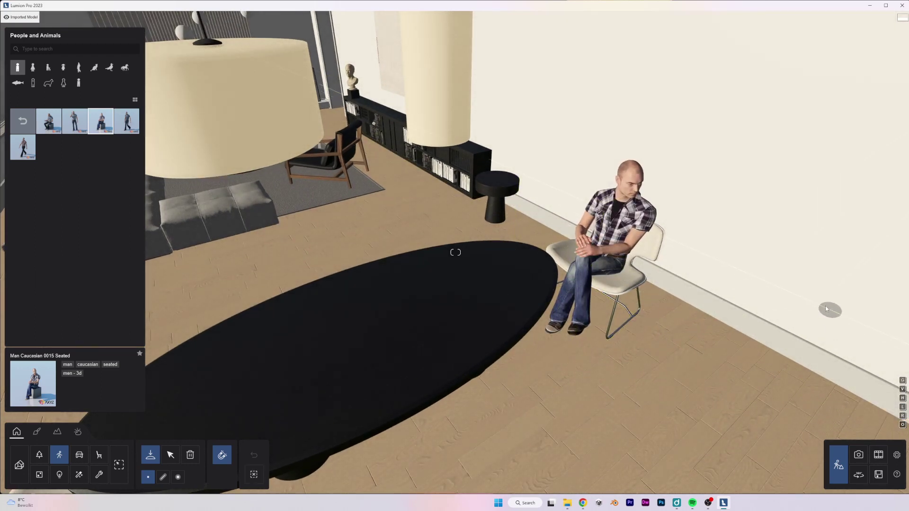
# Place a second seated man on the white chair at the window side of the dining table
pyautogui.press('w')
pyautogui.moveTo(828, 322); pyautogui.dragTo(688, 362, button='right')
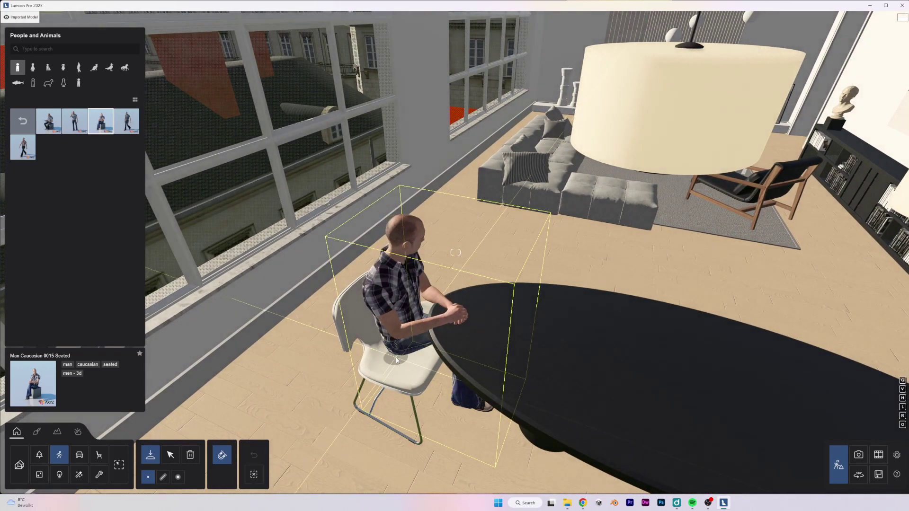
pyautogui.click(396, 357)
pyautogui.press('s')
pyautogui.moveTo(541, 292); pyautogui.dragTo(556, 240, button='right')
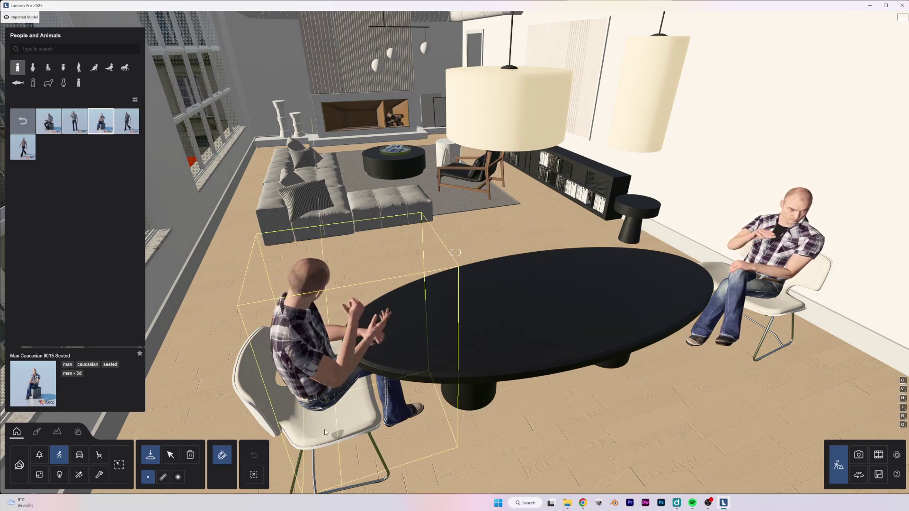
# Open the settings of the Material-Walls_white surface in the material editor and leave it with changes saved
pyautogui.click(37, 433)
pyautogui.press('d')
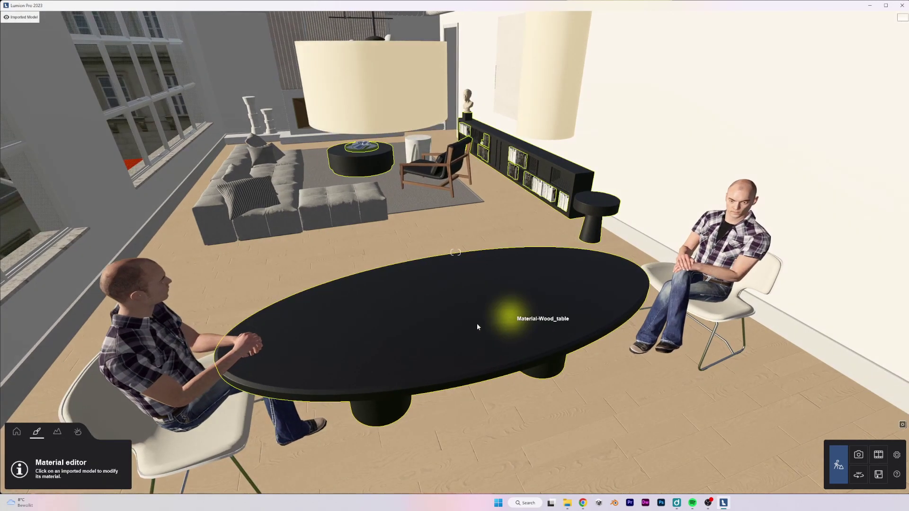
pyautogui.moveTo(476, 323); pyautogui.dragTo(503, 236, button='right')
pyautogui.press('w')
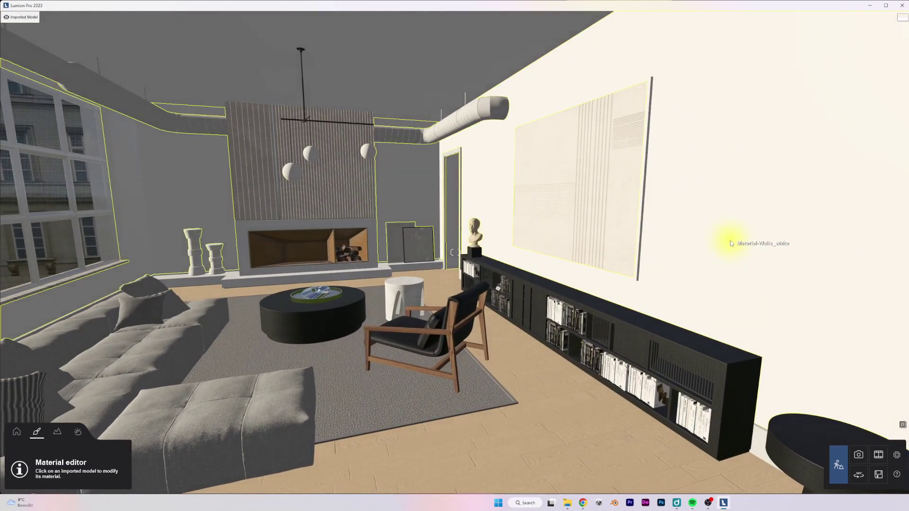
pyautogui.click(732, 244)
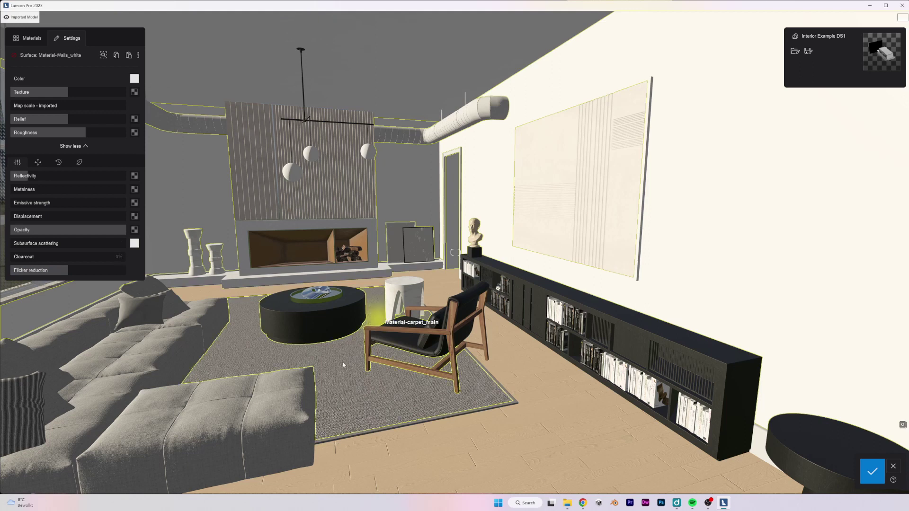
pyautogui.click(872, 471)
# Switch to photo mode and reframe the Office shot towards the sofa and fireplace
pyautogui.moveTo(742, 388); pyautogui.dragTo(637, 390, button='right')
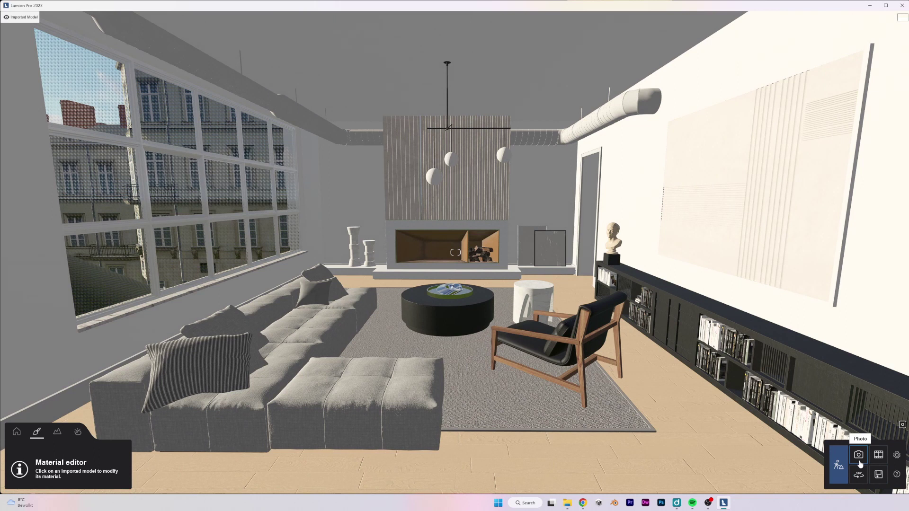
pyautogui.click(859, 457)
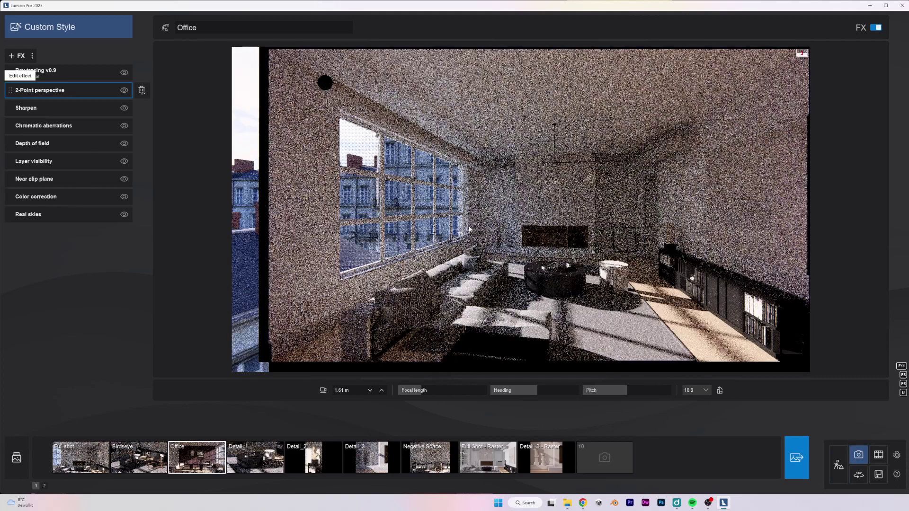
pyautogui.moveTo(521, 210); pyautogui.dragTo(567, 209, button='right')
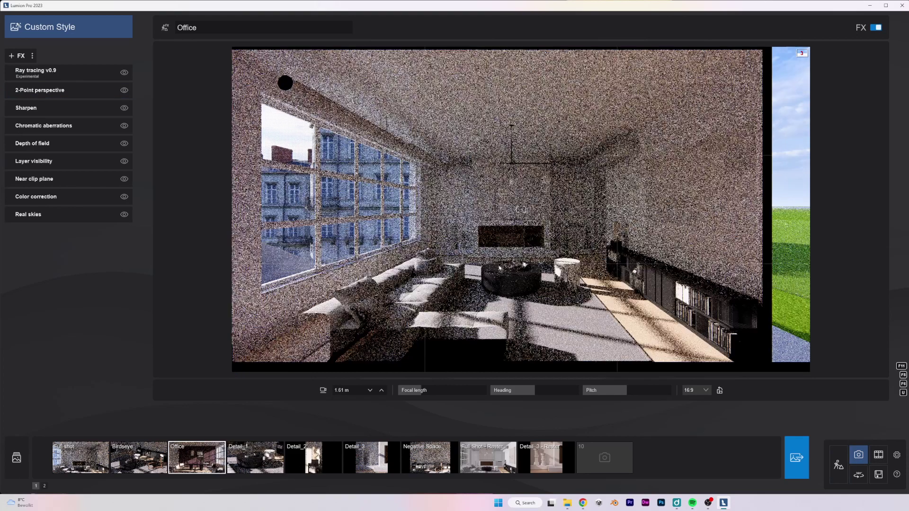
pyautogui.moveTo(483, 226); pyautogui.dragTo(485, 223, button='right')
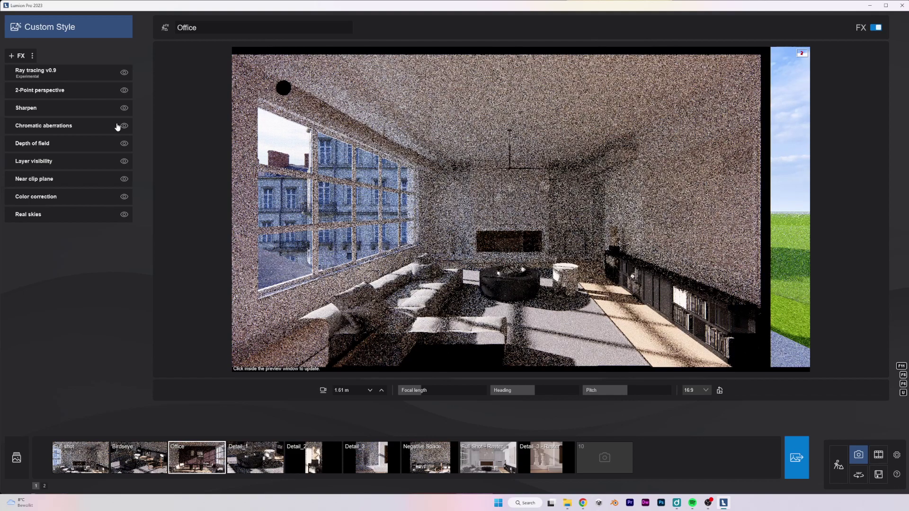
# Disable the Near clip plane effect on the Office photo and update the preview
pyautogui.click(125, 179)
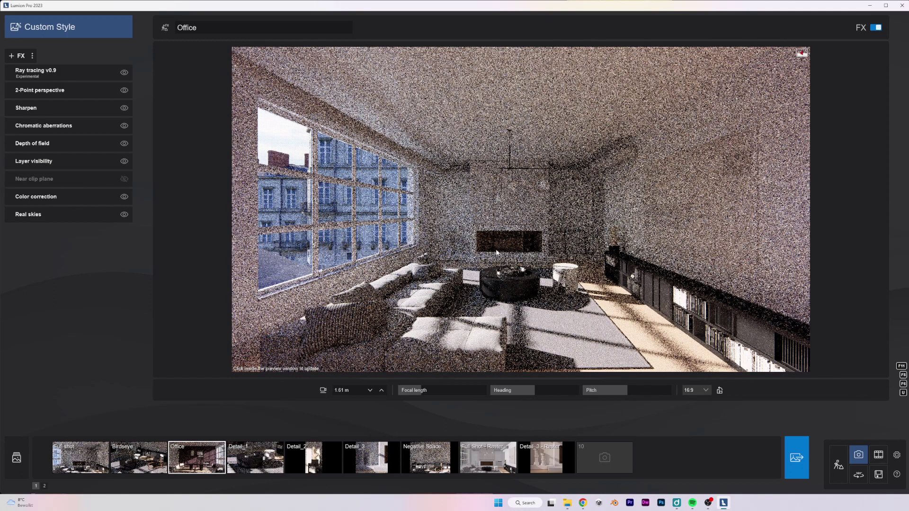
pyautogui.click(497, 252)
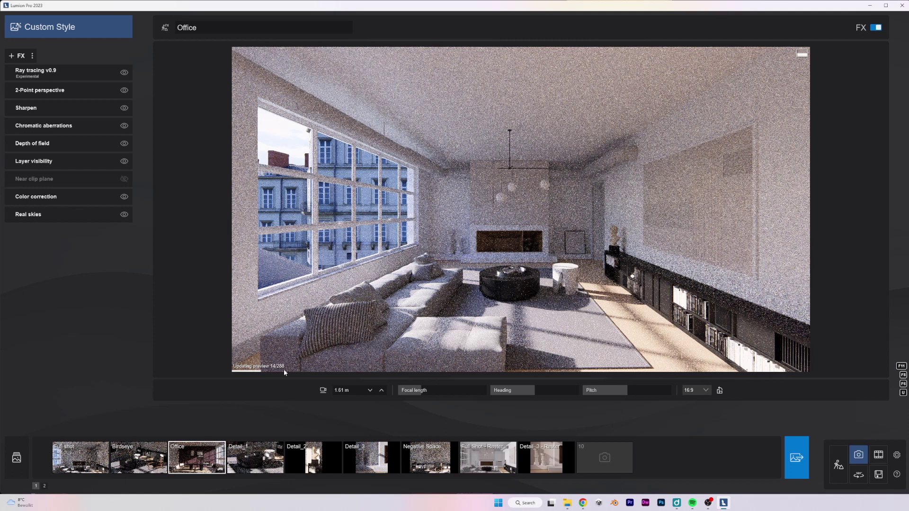
# Open the ray tracing effect's settings and compare the raytracing.jpg render with no raytracing.jpg in the image viewer
pyautogui.click(53, 76)
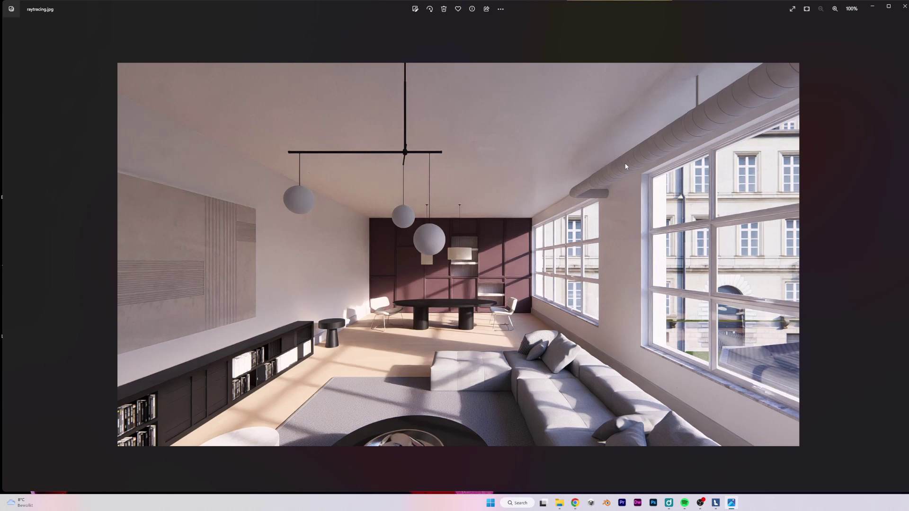
pyautogui.press('Right')
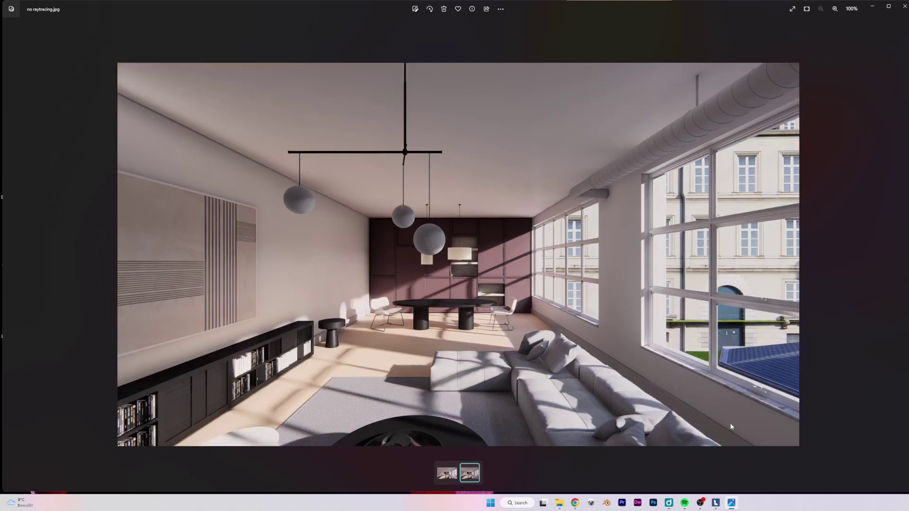
pyautogui.hotkey('alt', 'Tab')
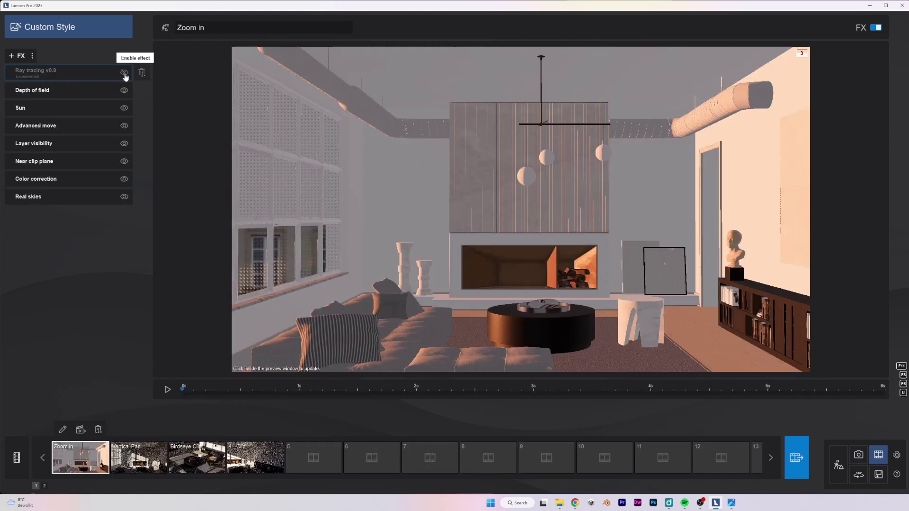
# Start an orbit camera clip in empty movie slot 5 and frame the view on the coffee table
pyautogui.click(324, 465)
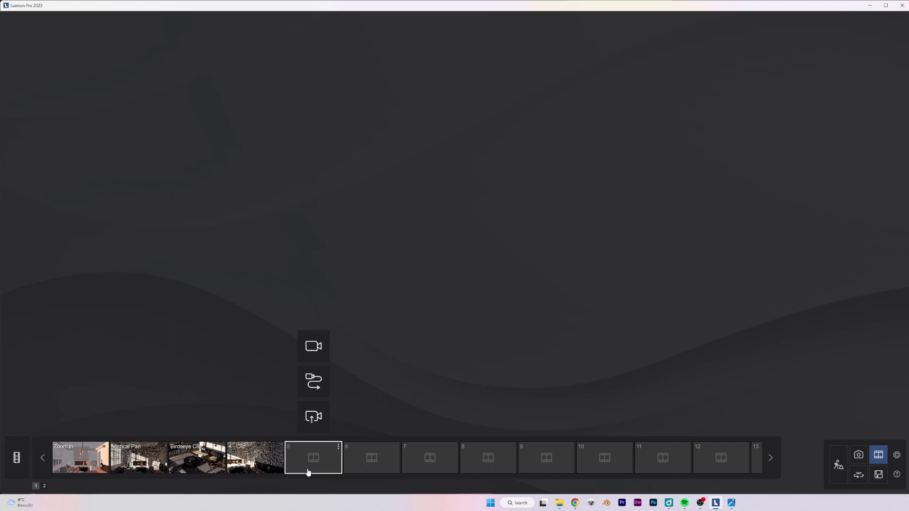
pyautogui.click(313, 395)
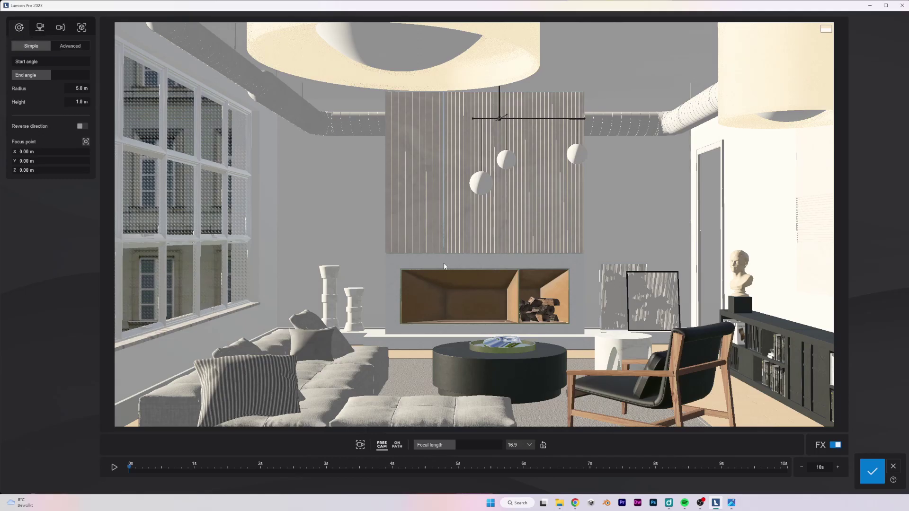
pyautogui.press('s')
pyautogui.moveTo(447, 263); pyautogui.dragTo(452, 264, button='right')
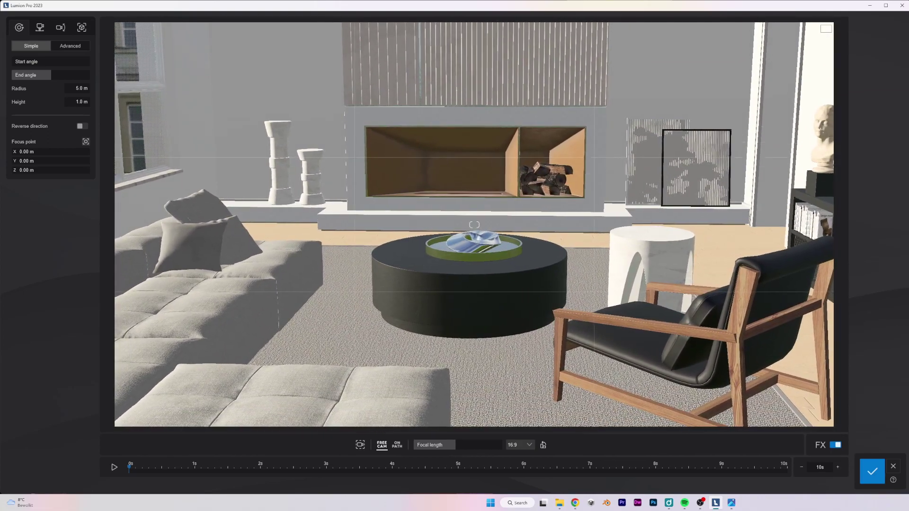
# Set the orbit's focus point and move it onto the coffee table, at about X 22.86, Y 2.15, Z 16.67 m
pyautogui.click(86, 141)
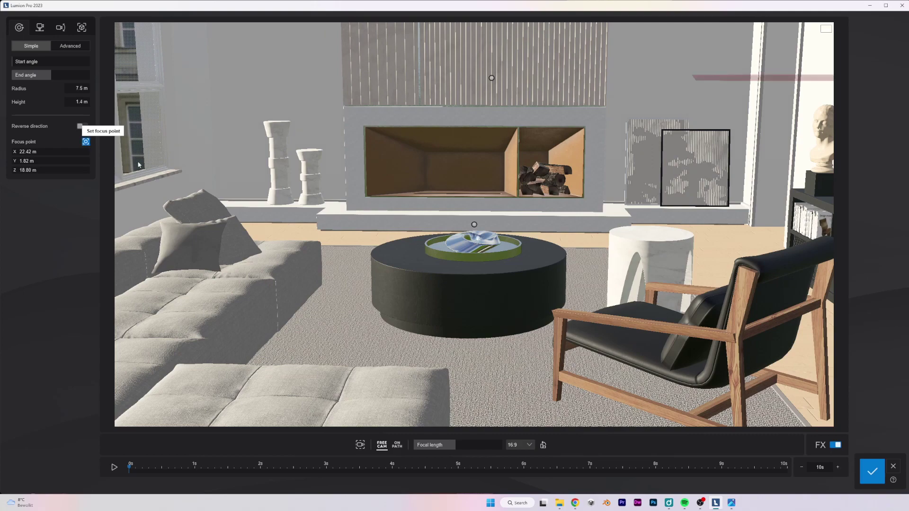
pyautogui.click(473, 224)
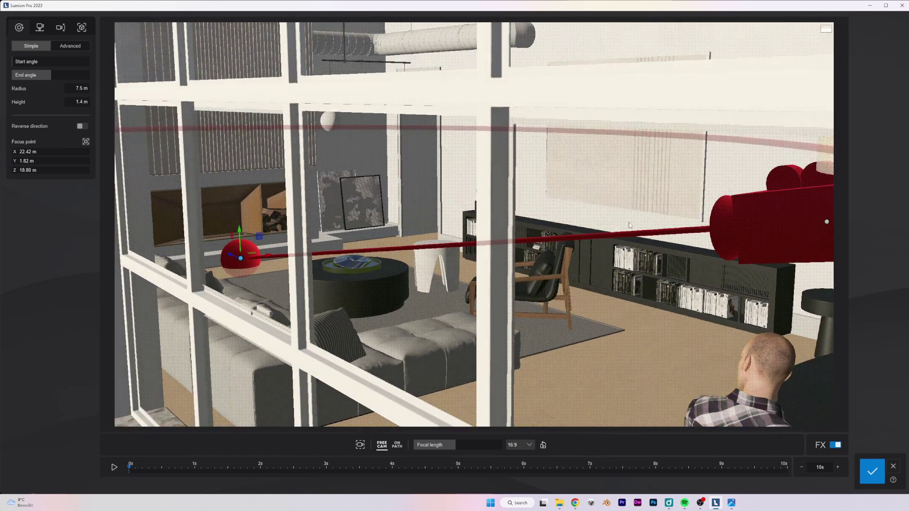
pyautogui.moveTo(224, 245); pyautogui.dragTo(359, 283)
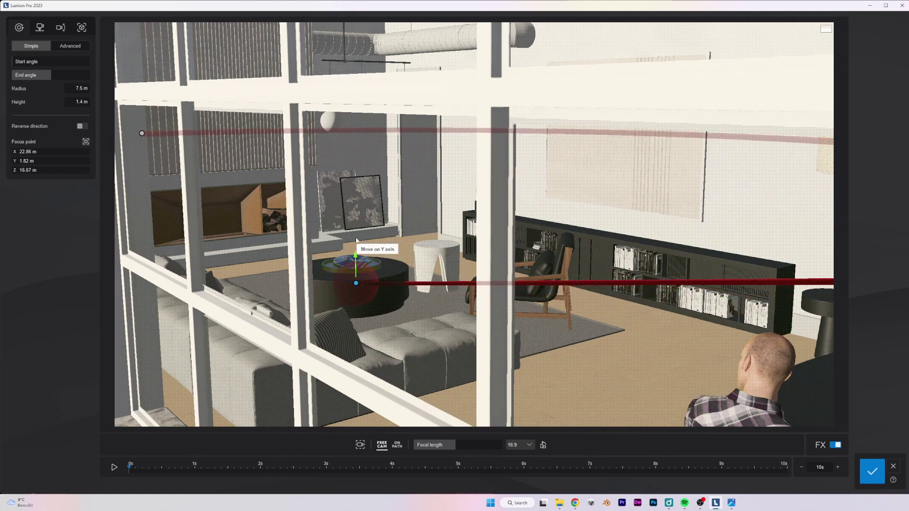
pyautogui.moveTo(357, 240); pyautogui.dragTo(356, 222)
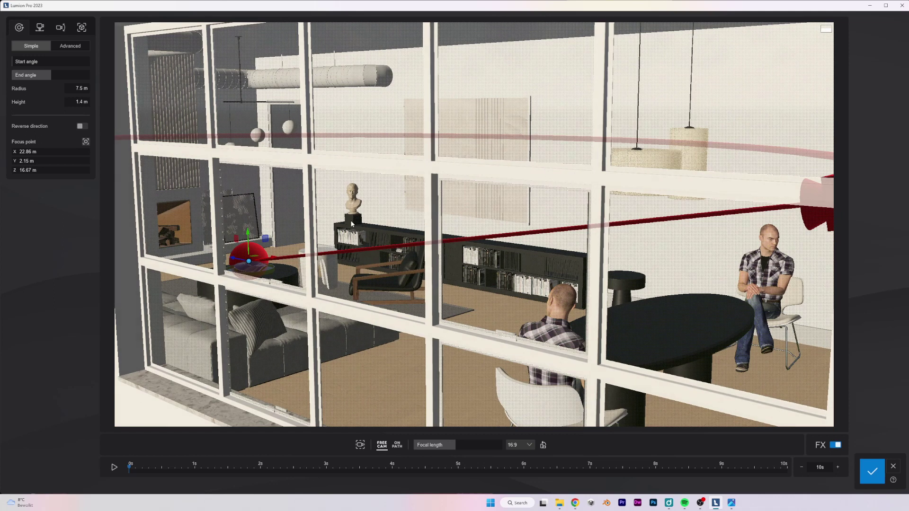
# Set the orbit camera's radius to 5 m
pyautogui.click(84, 89)
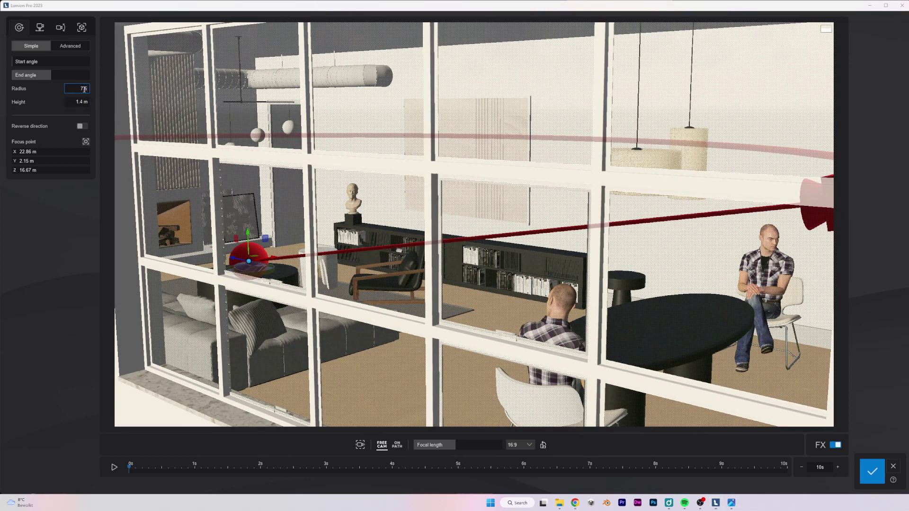
pyautogui.doubleClick(84, 89)
pyautogui.write('5')
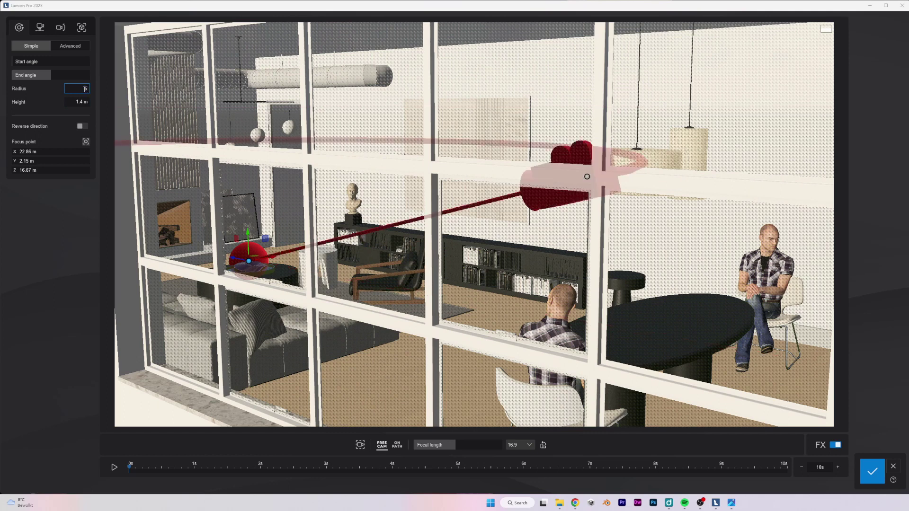
# Set the orbit camera's height to 1 m and its radius to 3 m
pyautogui.click(71, 101)
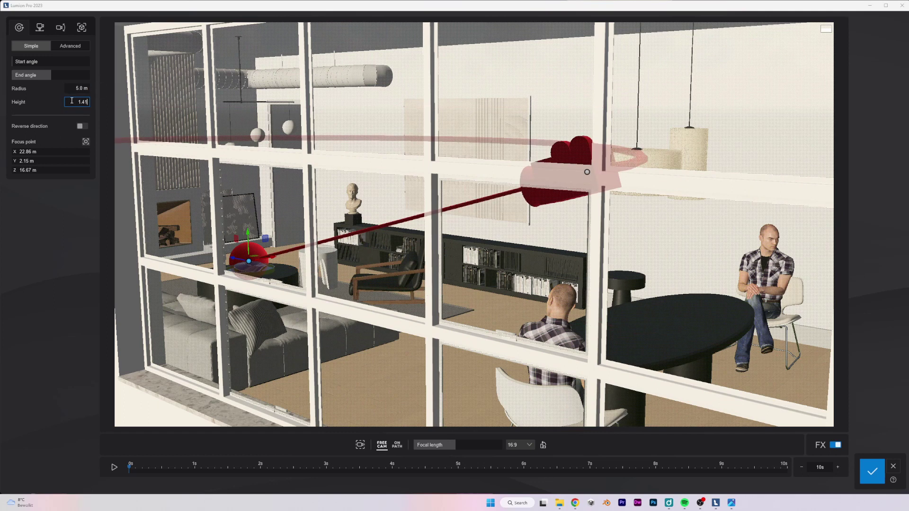
pyautogui.press('BackSpace')
pyautogui.press('BackSpace')
pyautogui.press('BackSpace')
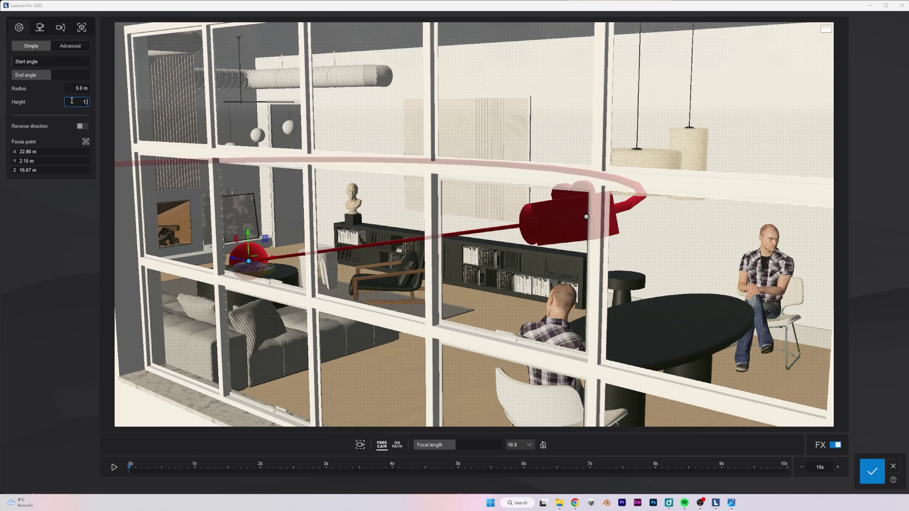
pyautogui.click(71, 89)
pyautogui.write('3')
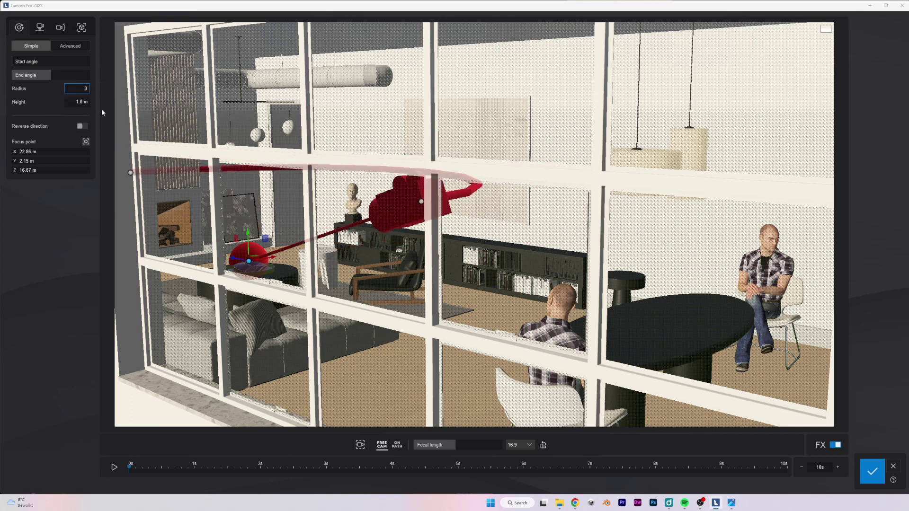
# Switch to the on-path camera view and preview the orbit clip around the coffee table
pyautogui.click(397, 446)
pyautogui.click(114, 468)
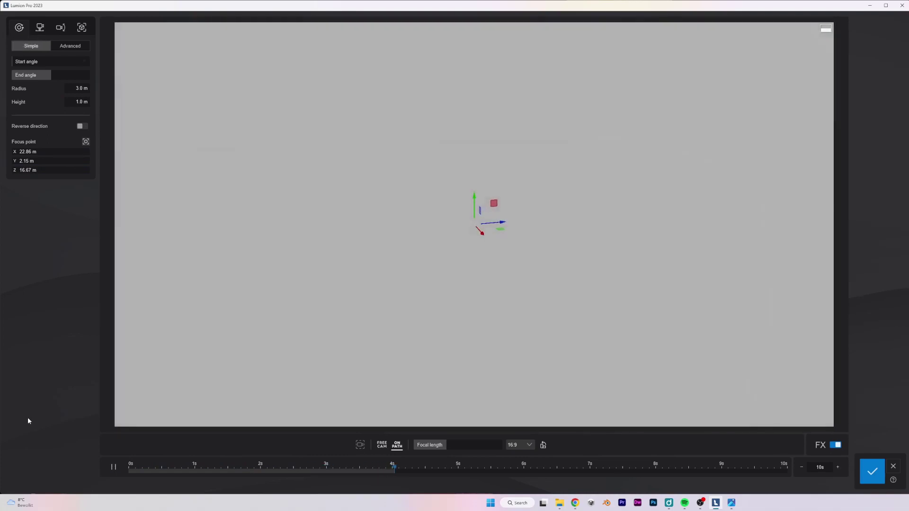
pyautogui.click(114, 467)
pyautogui.click(113, 468)
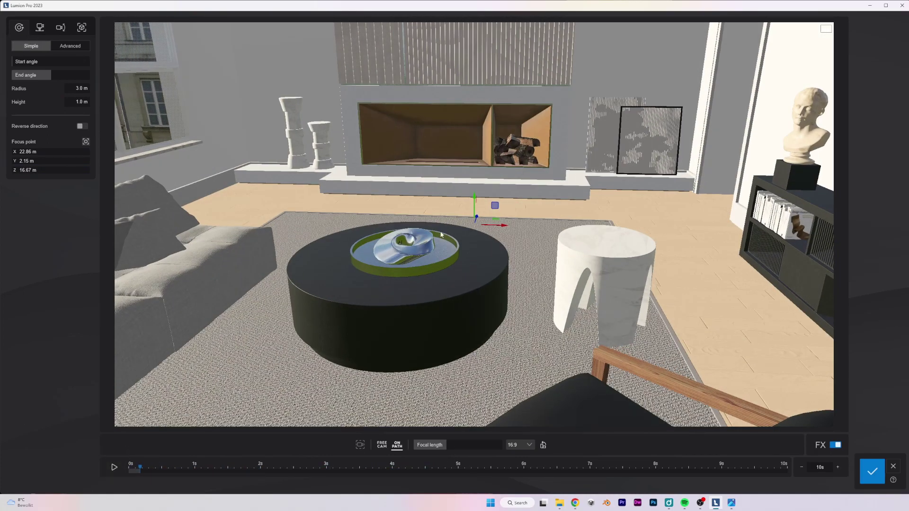
# Move the orbit's focus point to about X 21.95, Y 2.15, Z 14.89 m and play the clip again
pyautogui.moveTo(495, 225); pyautogui.dragTo(476, 211)
pyautogui.click(114, 468)
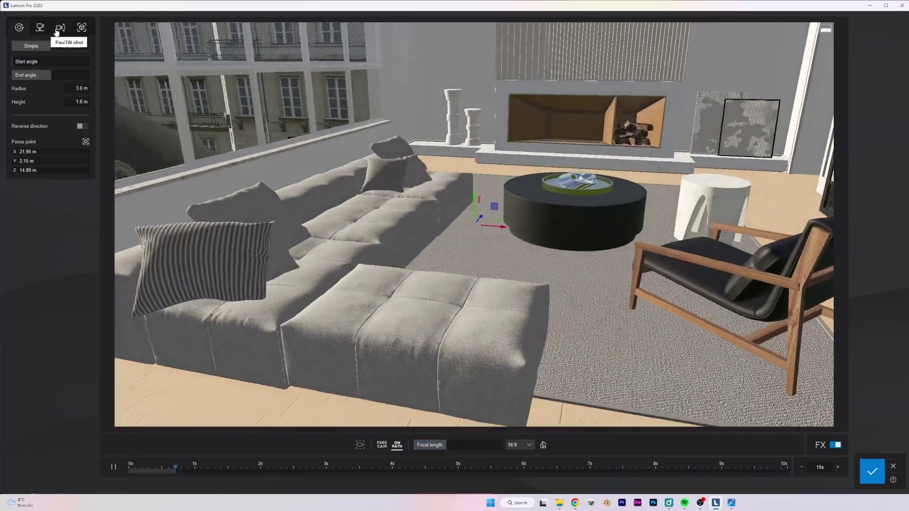
# Look through the start-and-end-point shot, the Pan/Tilt shot and the target object shot, and pause the preview
pyautogui.click(43, 28)
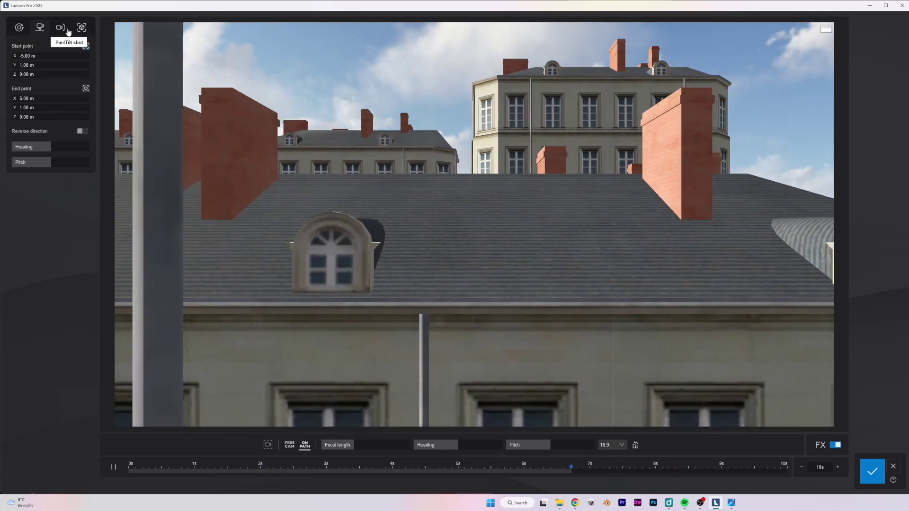
pyautogui.click(60, 28)
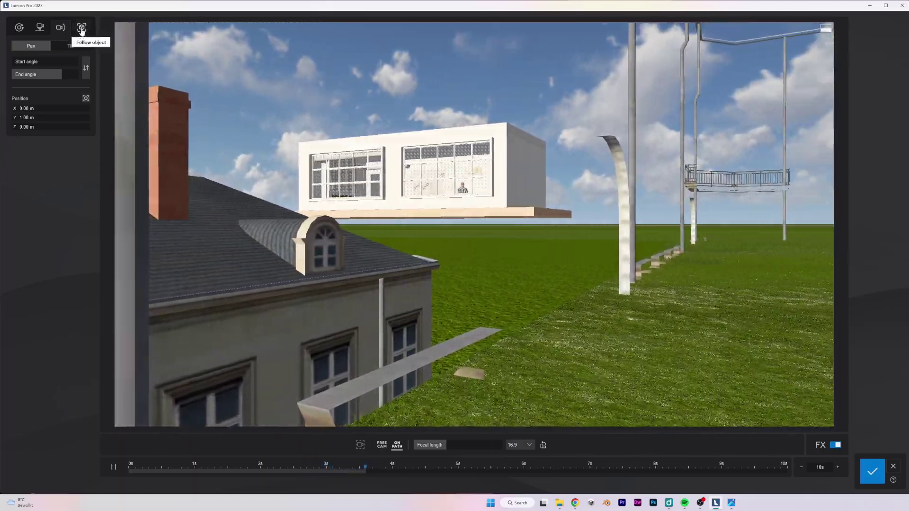
pyautogui.click(81, 28)
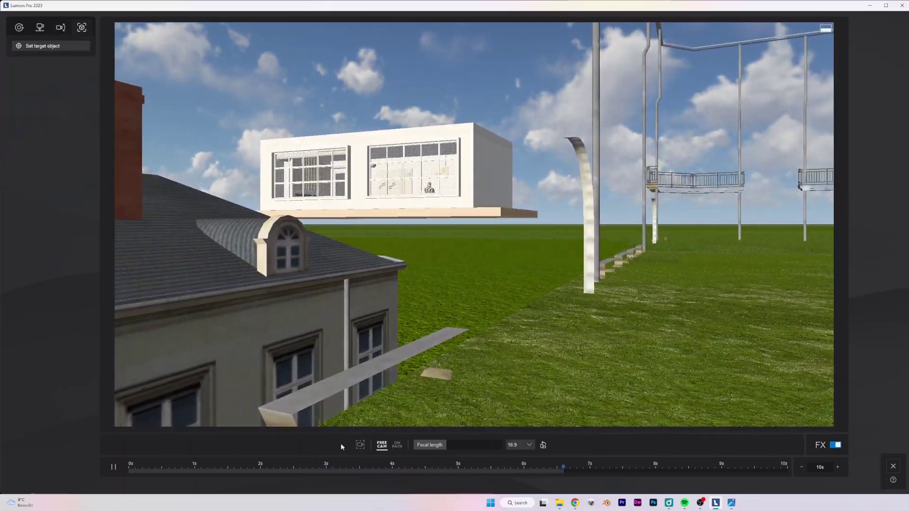
pyautogui.click(114, 467)
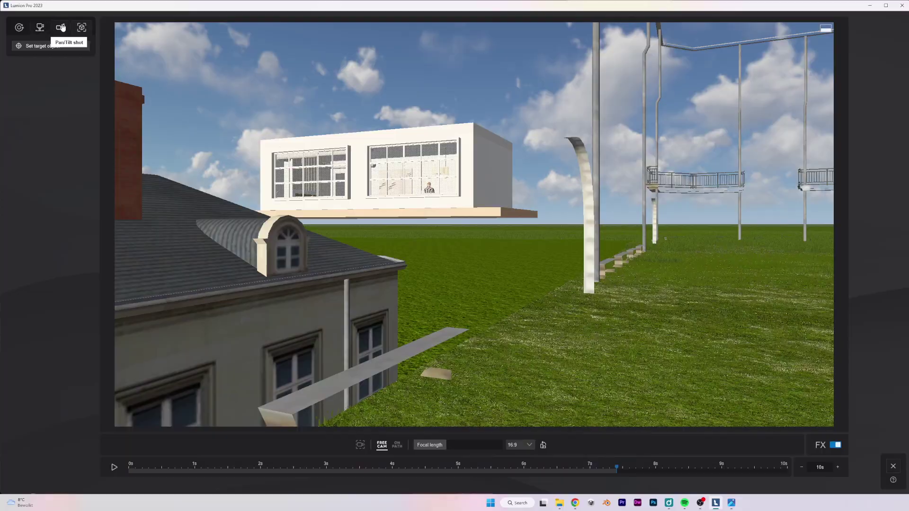
# View the living room from behind the sofa toward the fireplace, and leave the clip editor without saving the clip
pyautogui.moveTo(427, 213); pyautogui.dragTo(535, 315, button='right')
pyautogui.press('w')
pyautogui.press('w')
pyautogui.press('w')
pyautogui.press('w')
pyautogui.press('s')
pyautogui.press('w')
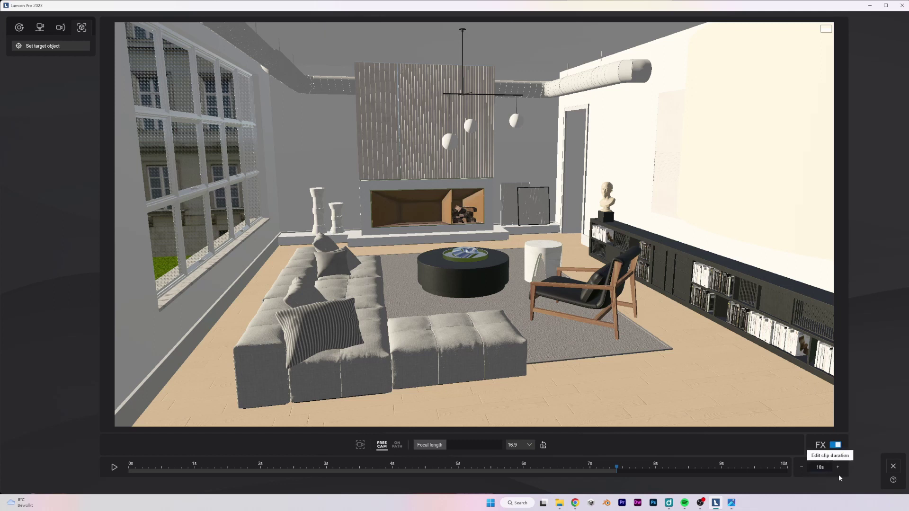
pyautogui.click(890, 467)
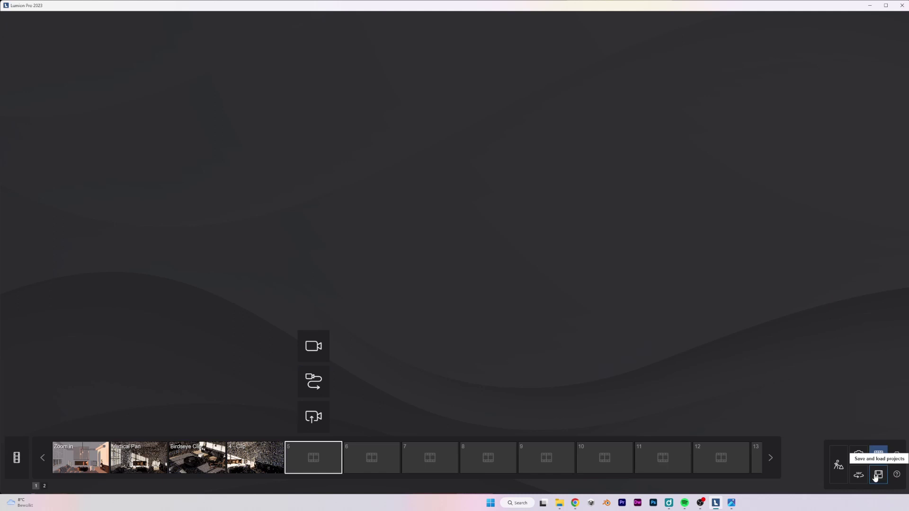
# Open the benchmark results and examine the ratings for system memory, graphics memory and the other hardware
pyautogui.click(877, 476)
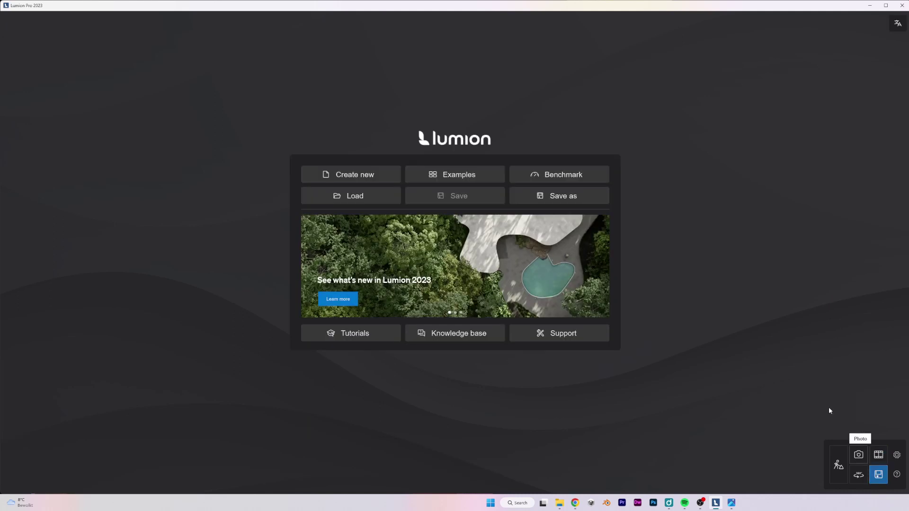
pyautogui.click(586, 176)
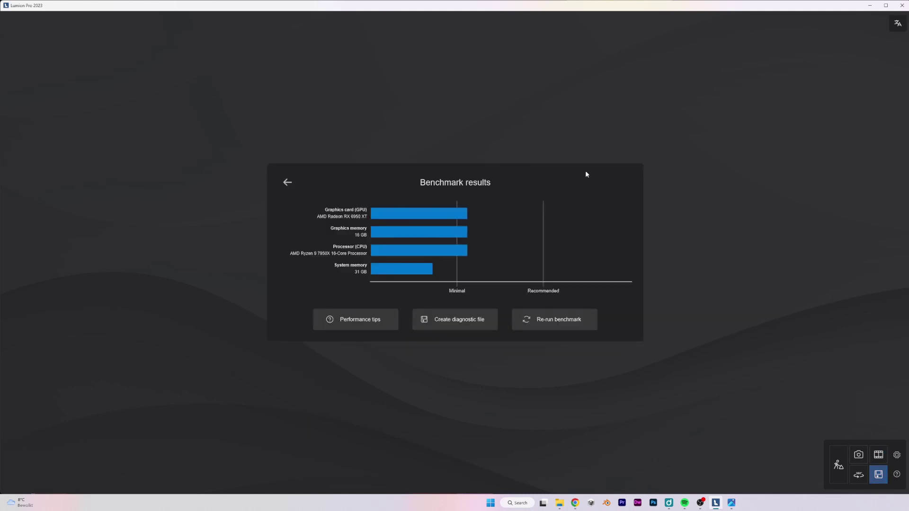
pyautogui.moveTo(411, 212)
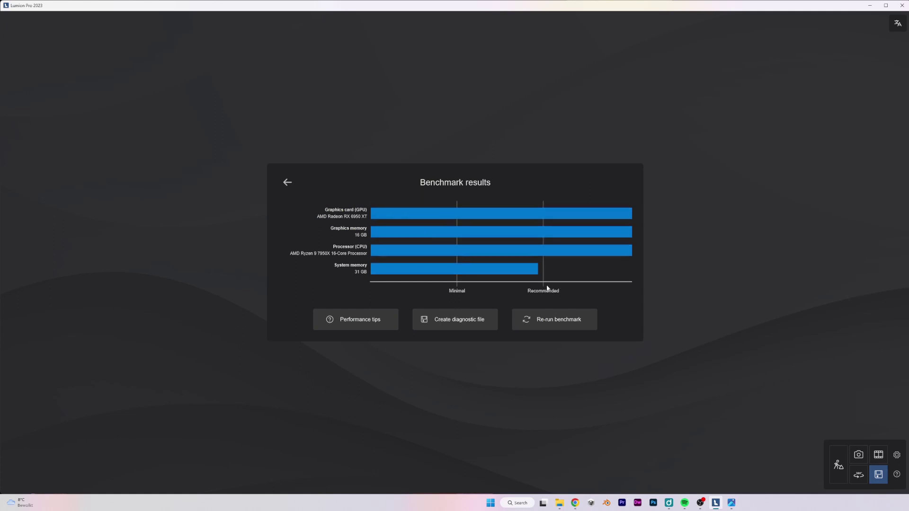
pyautogui.moveTo(373, 274)
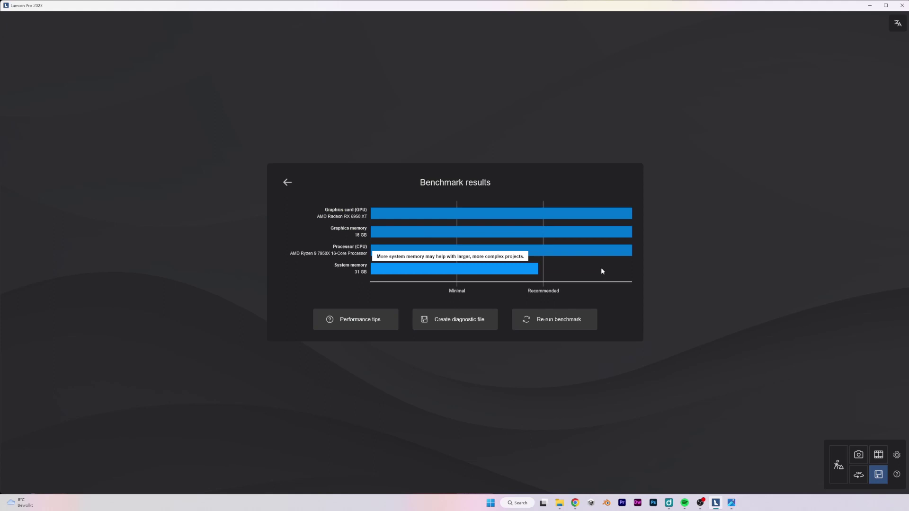
pyautogui.moveTo(577, 242)
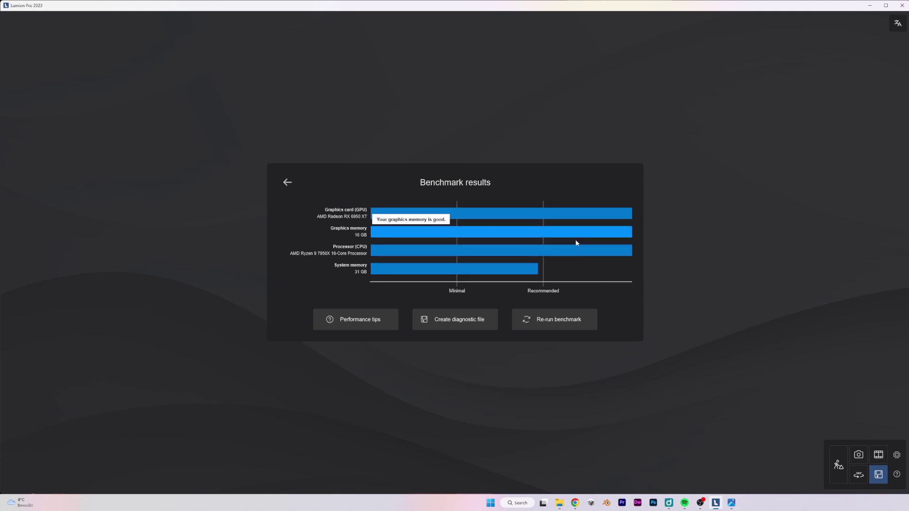